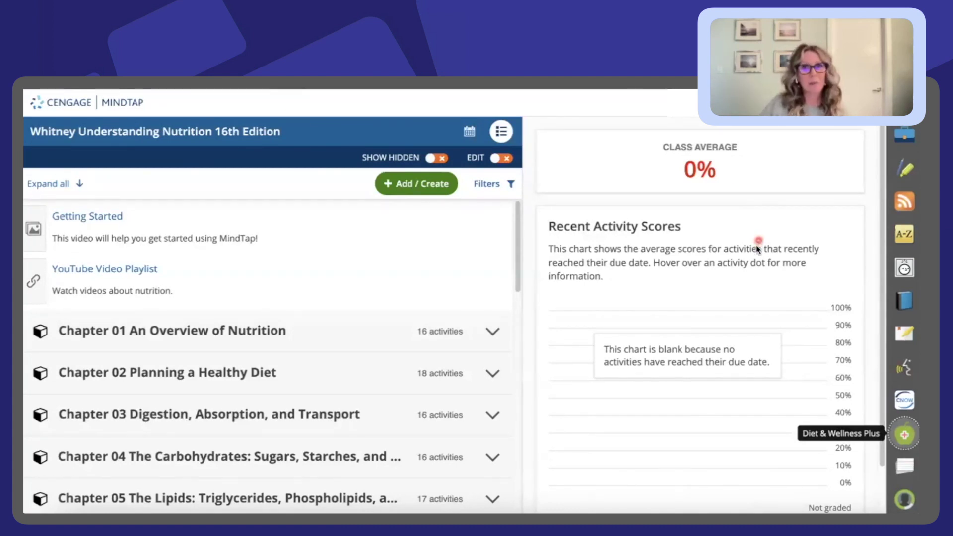
- Launch Diet & Wellness Plus from the Understanding Nutrition course's app dock
click(907, 437)
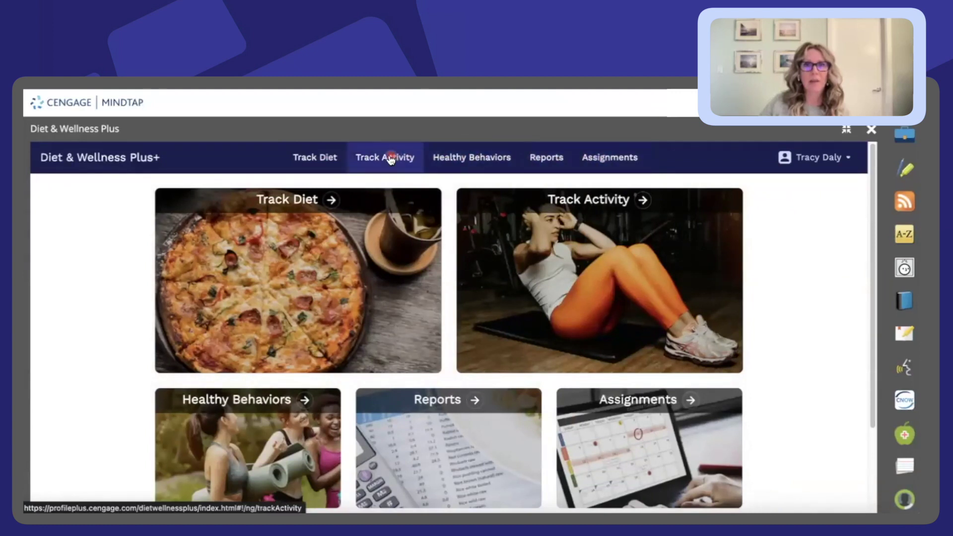
- On the Track Diet page, search foods for 'apple' and open Apple, Medium
click(285, 247)
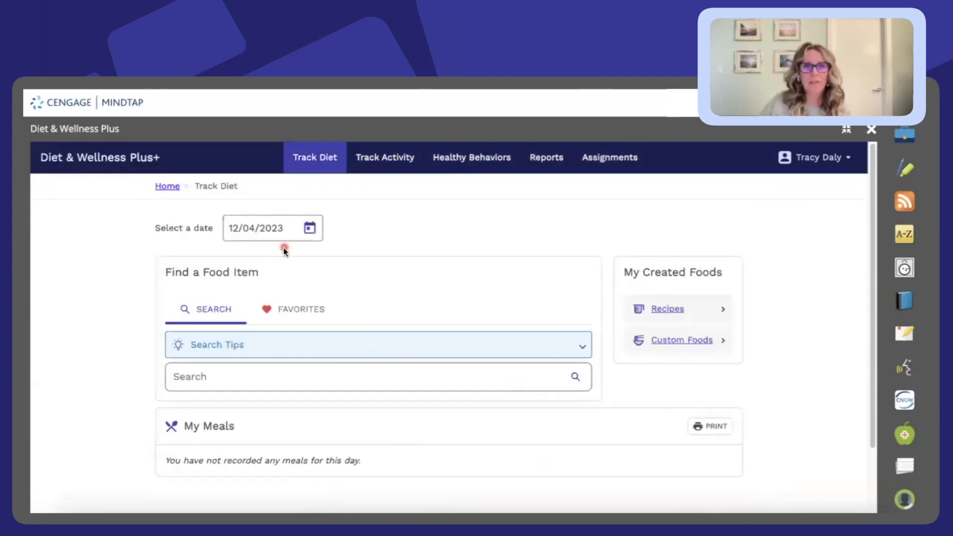
scroll(284, 254, down, 1)
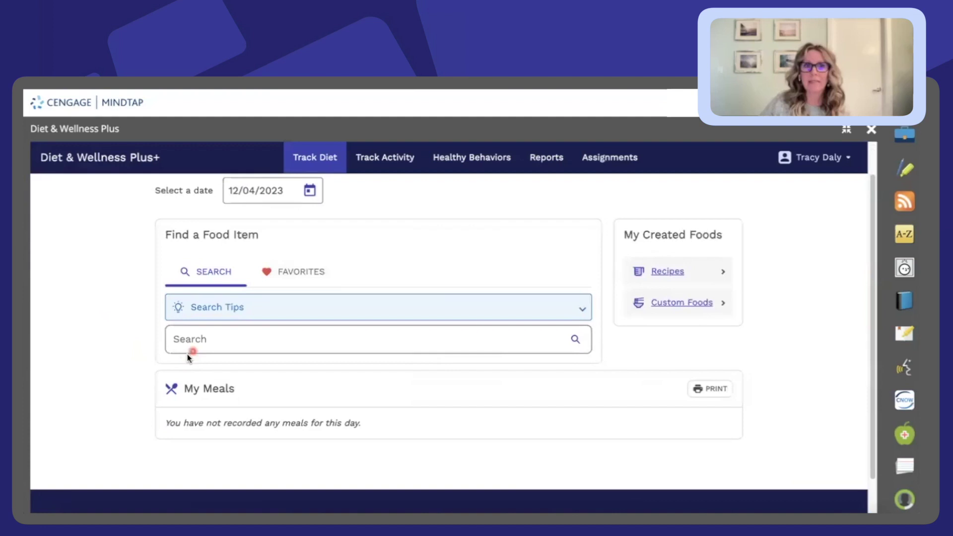
click(206, 344)
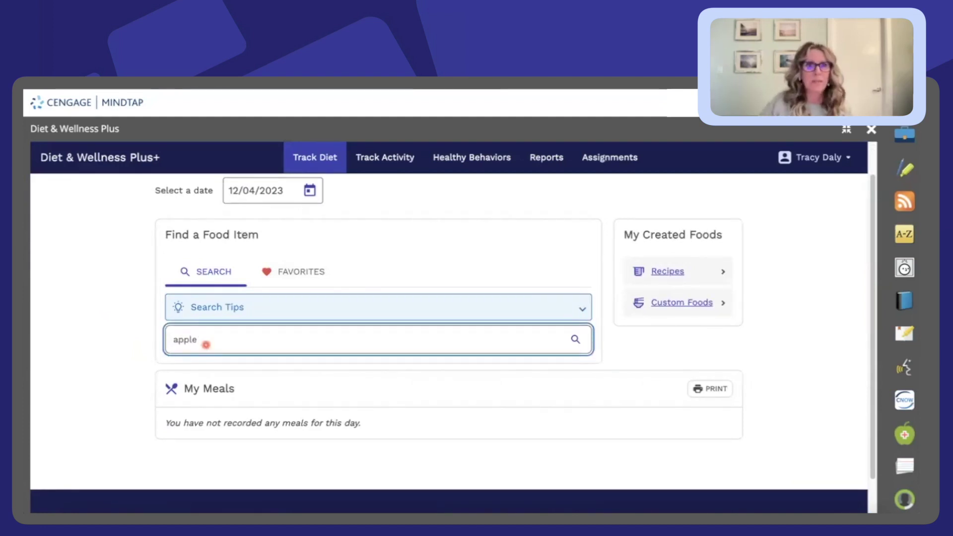
key(Return)
scroll(99, 352, down, 3)
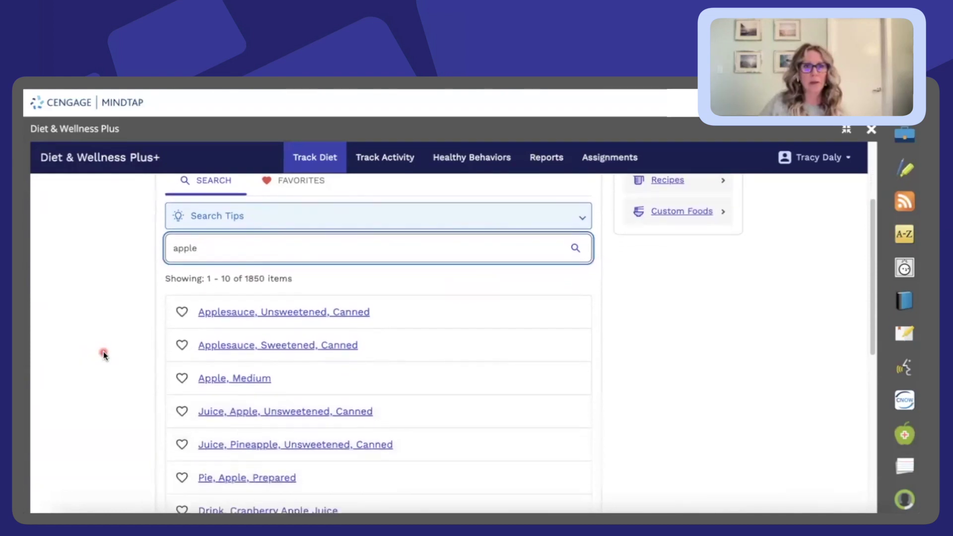
scroll(104, 352, down, 5)
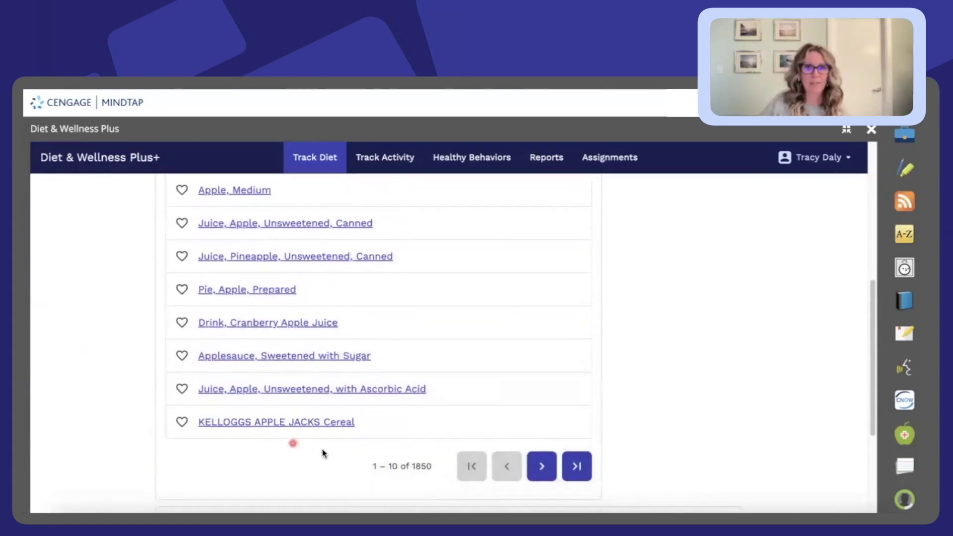
scroll(291, 433, up, 5)
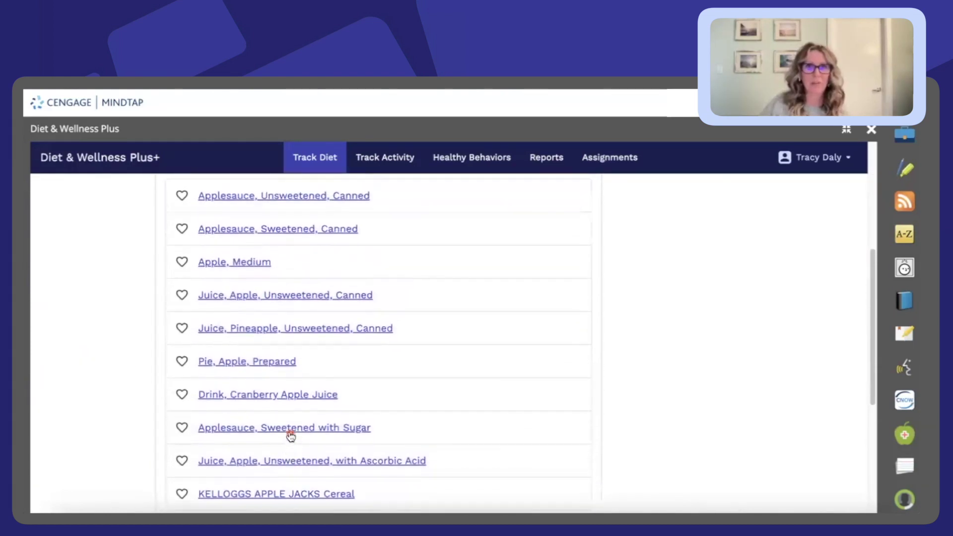
click(249, 430)
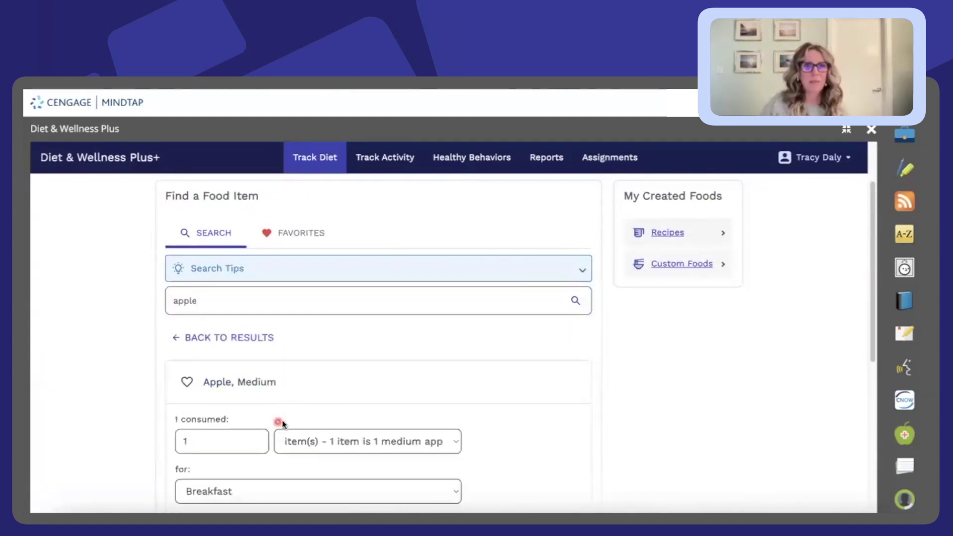
- Review Apple, Medium's serving units and meal choices, keeping Breakfast unchanged
scroll(125, 378, down, 2)
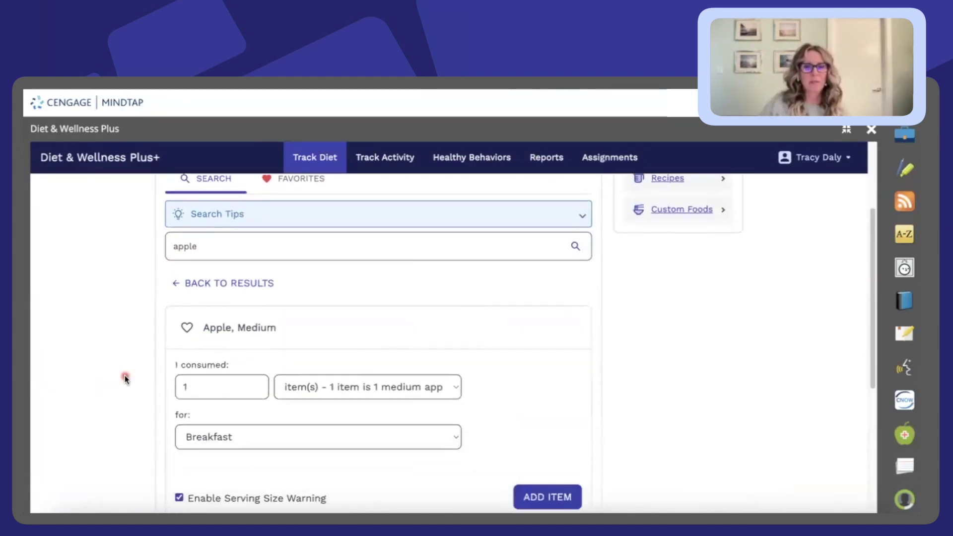
click(313, 376)
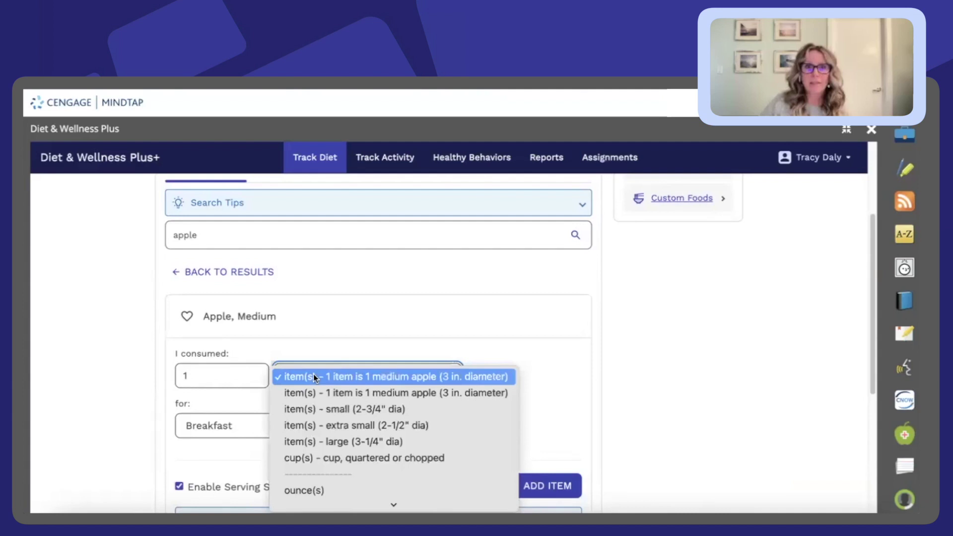
click(249, 400)
click(245, 422)
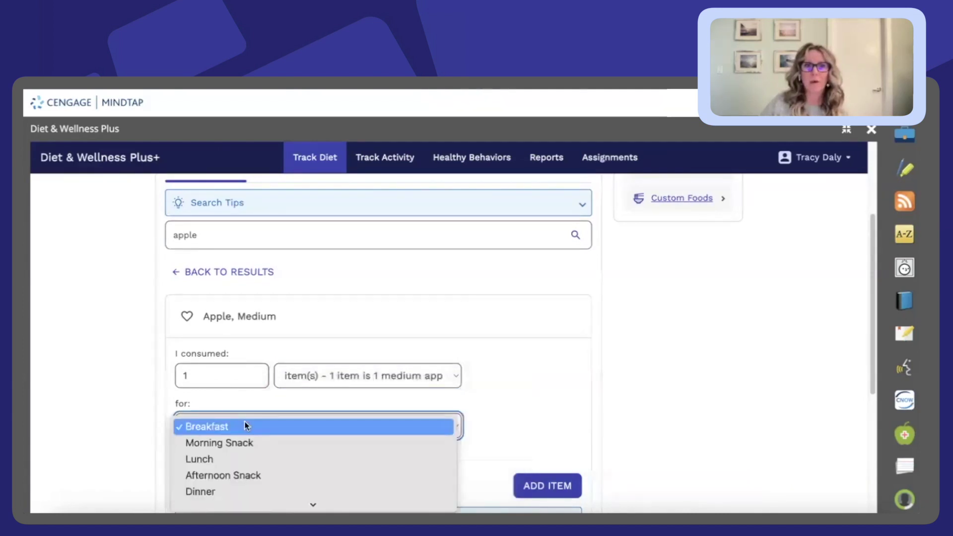
click(561, 407)
scroll(561, 407, up, 3)
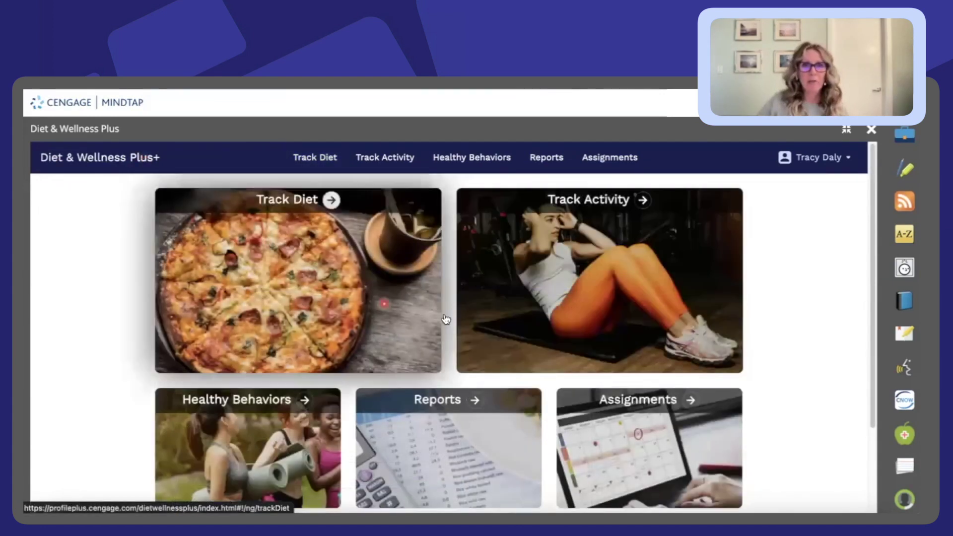
click(576, 268)
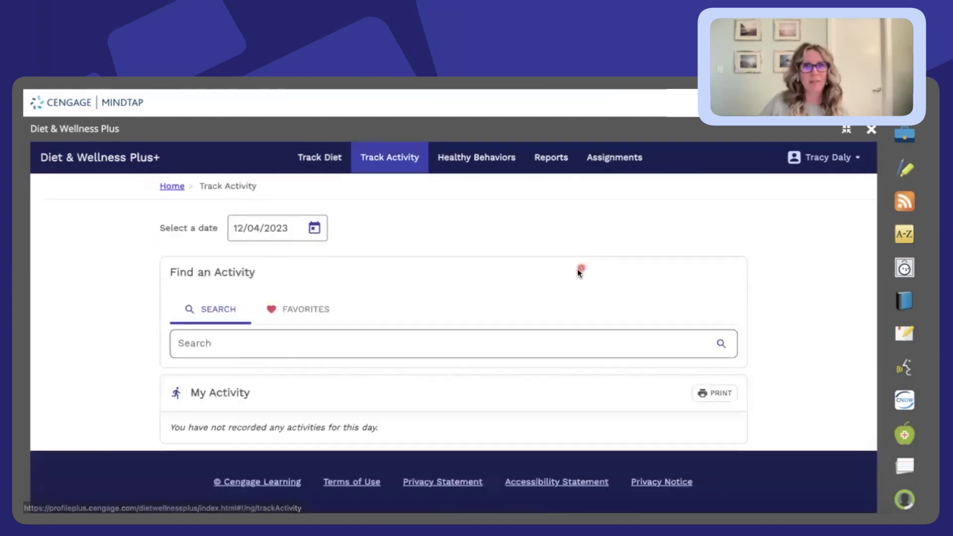
click(429, 347)
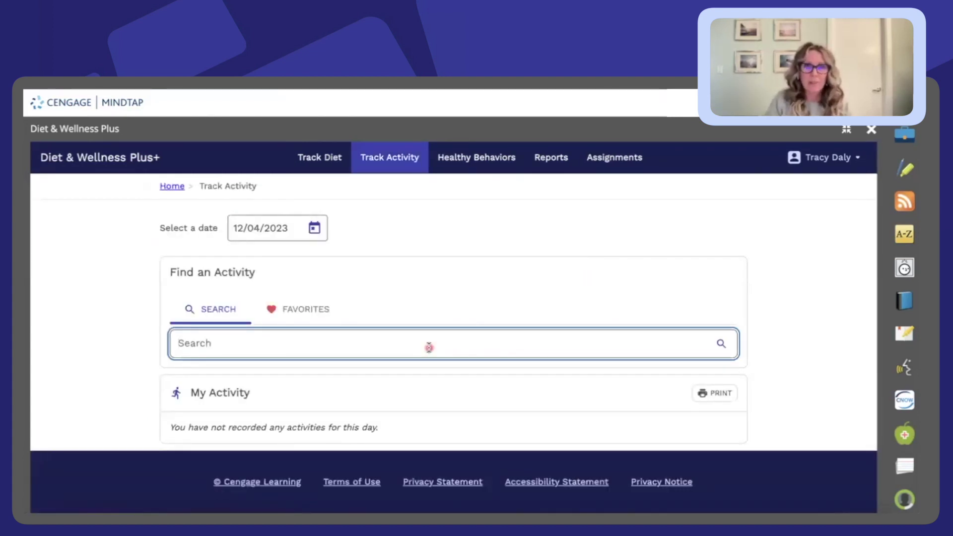
text(running)
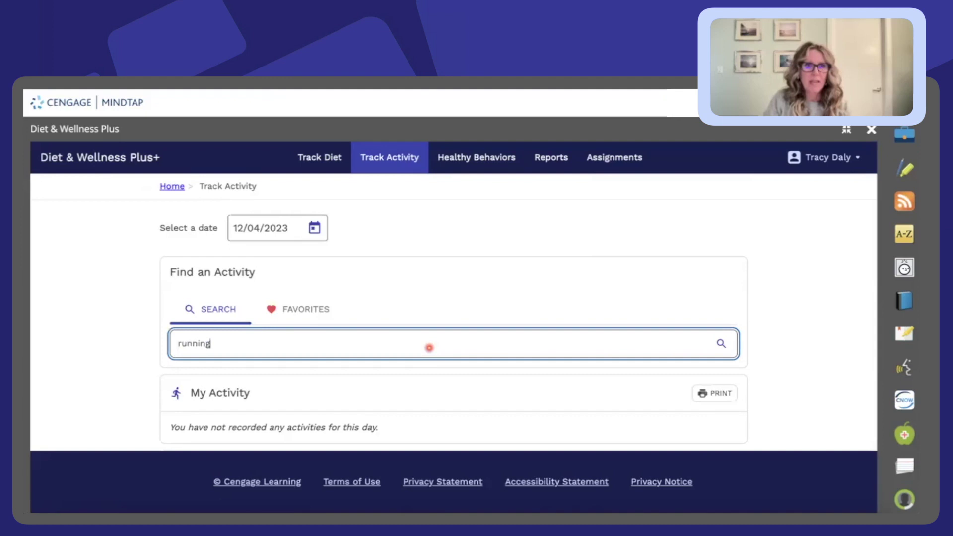
scroll(428, 348, down, 3)
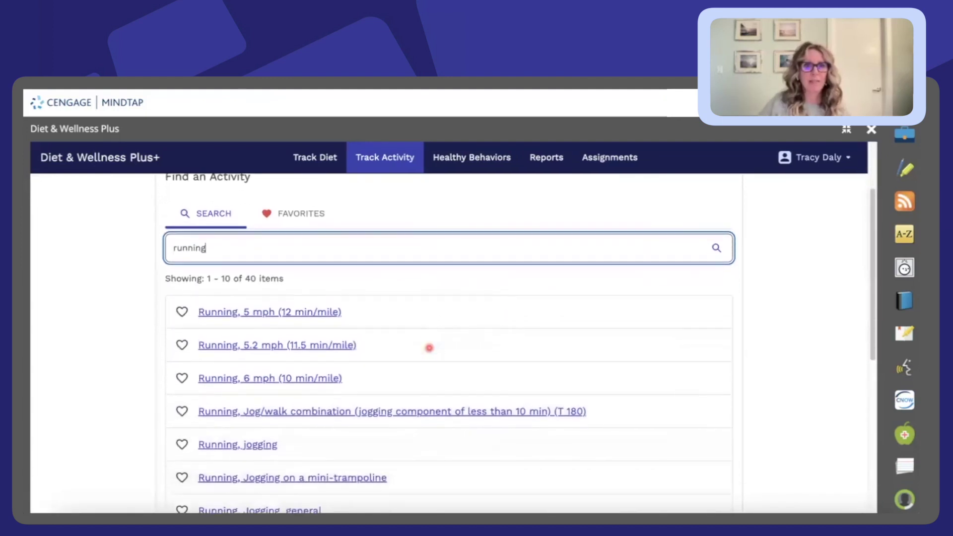
scroll(429, 348, down, 2)
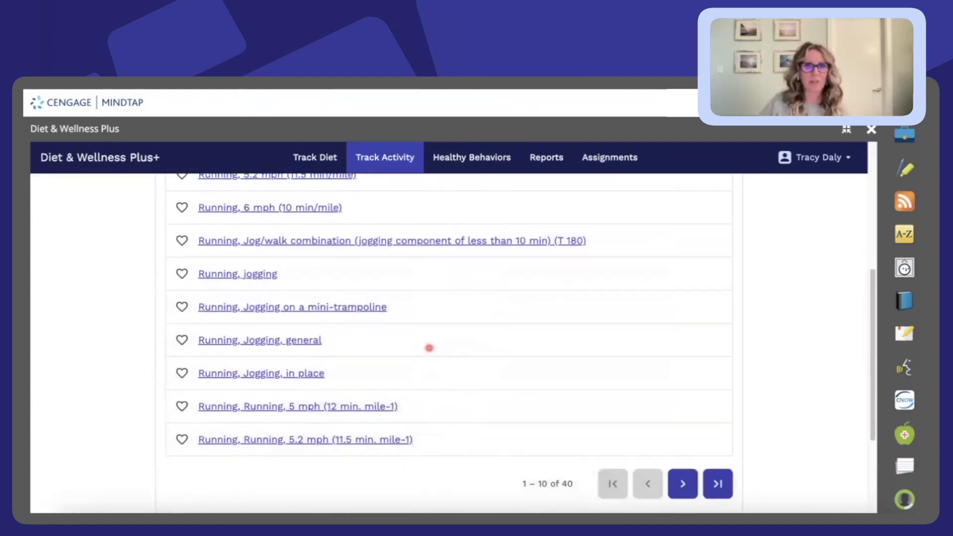
scroll(429, 348, up, 4)
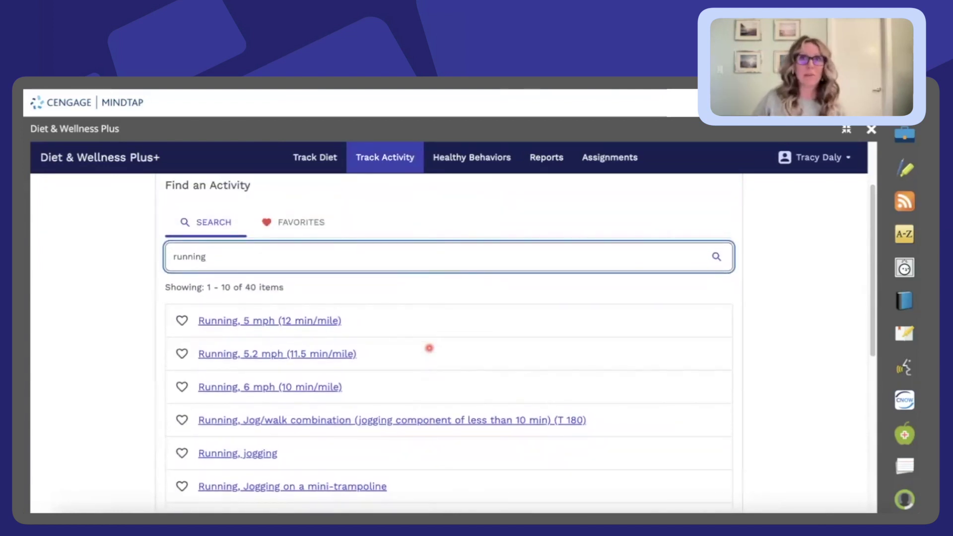
scroll(429, 348, up, 2)
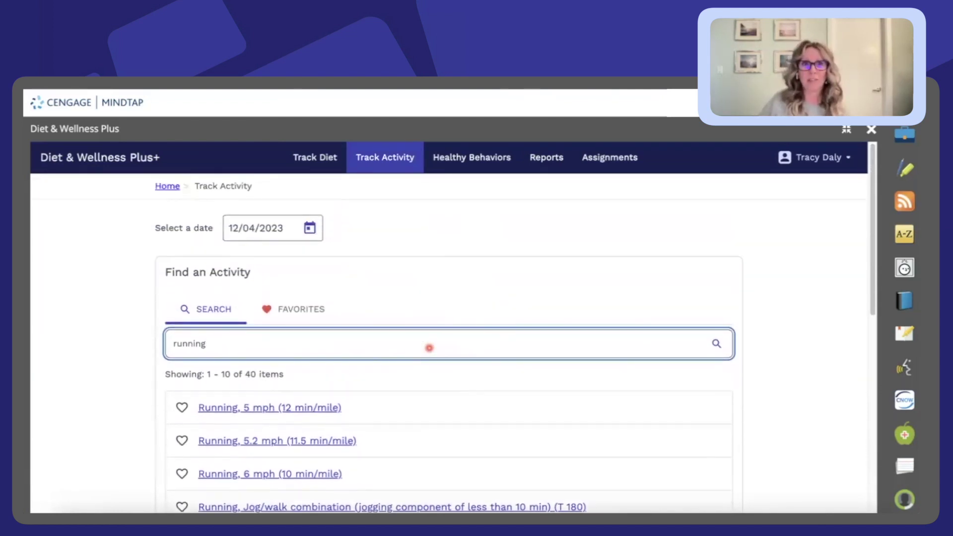
click(276, 310)
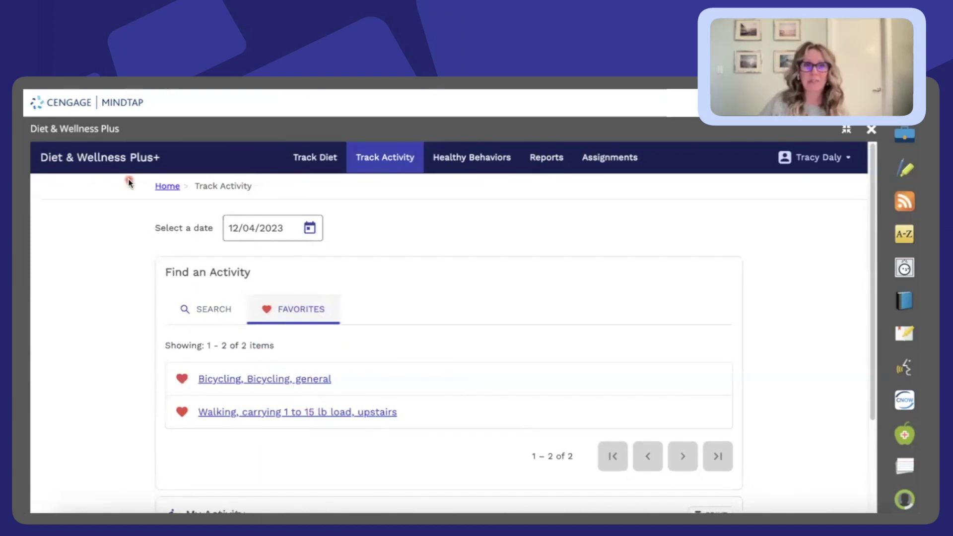
click(125, 162)
scroll(249, 386, down, 1)
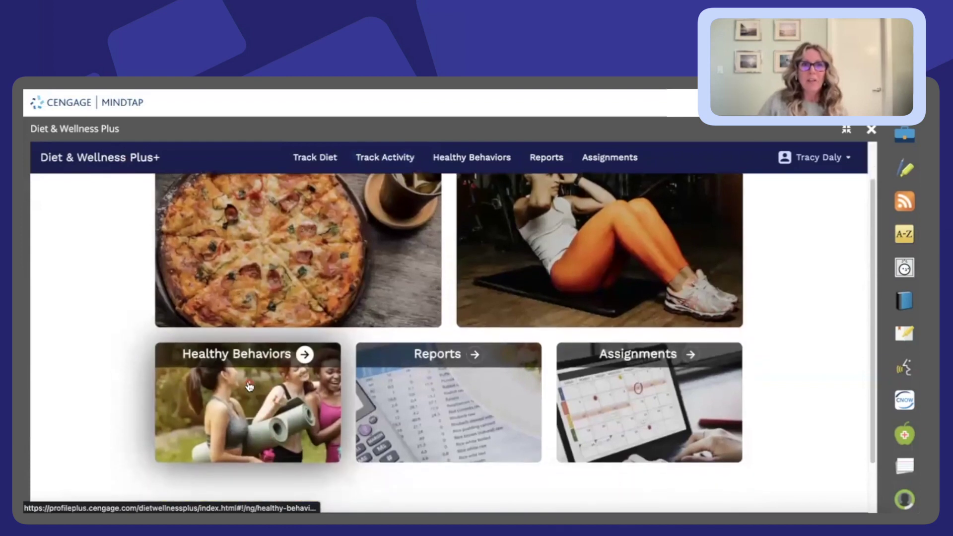
click(249, 386)
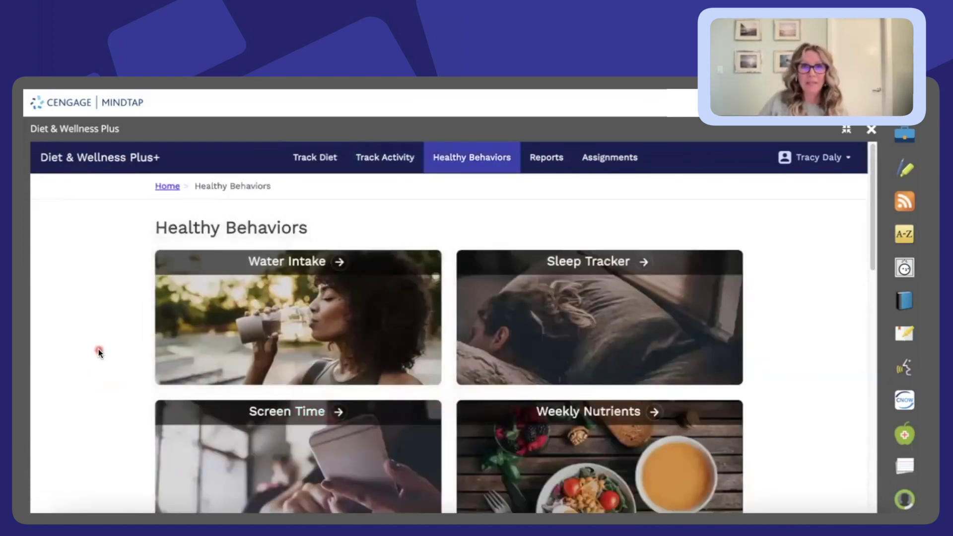
scroll(101, 349, down, 1)
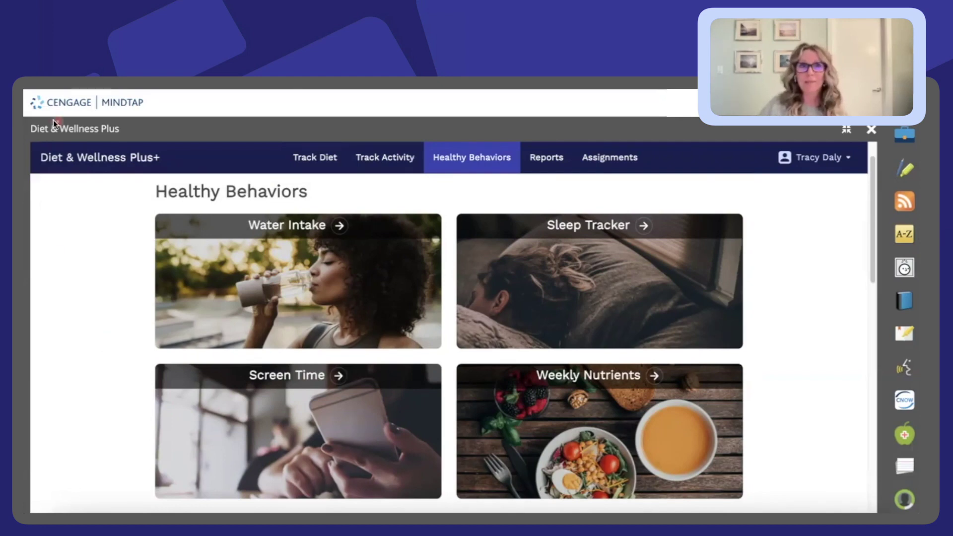
click(115, 157)
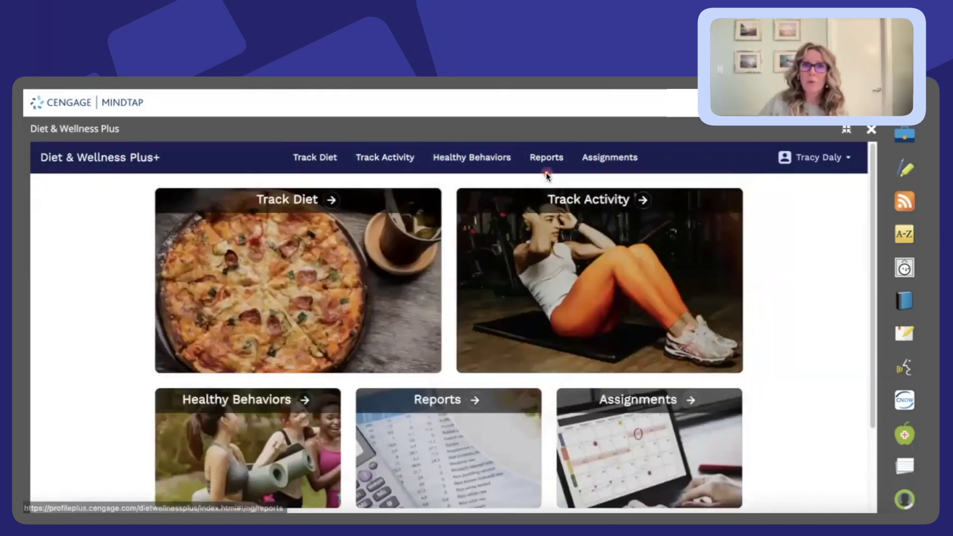
- Open Reports, scroll to Advanced Reports, and open the Combination Report
click(495, 429)
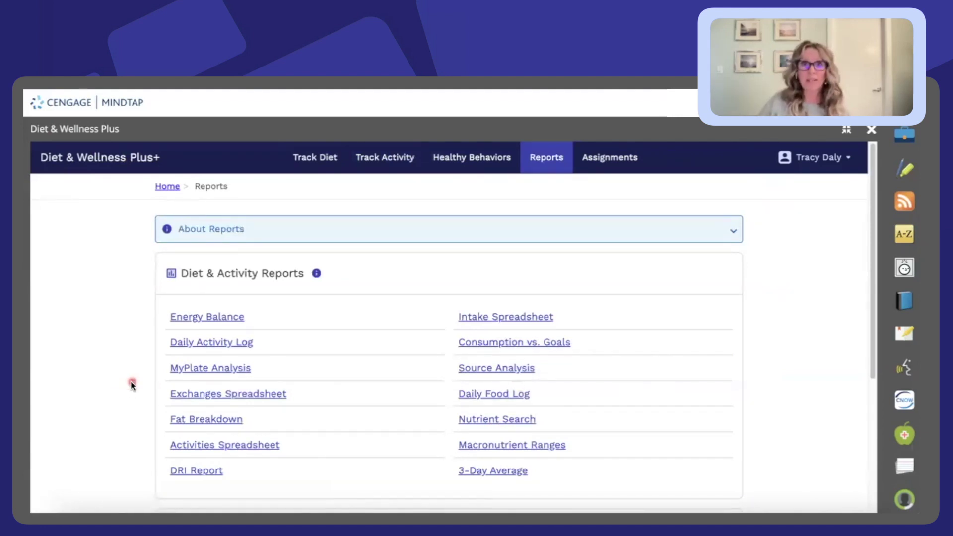
scroll(130, 381, down, 1)
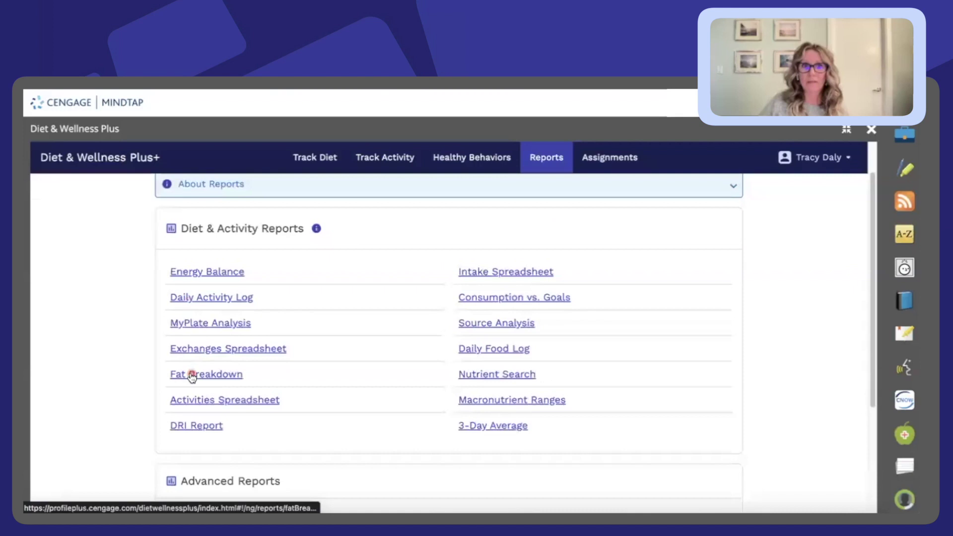
scroll(146, 381, down, 1)
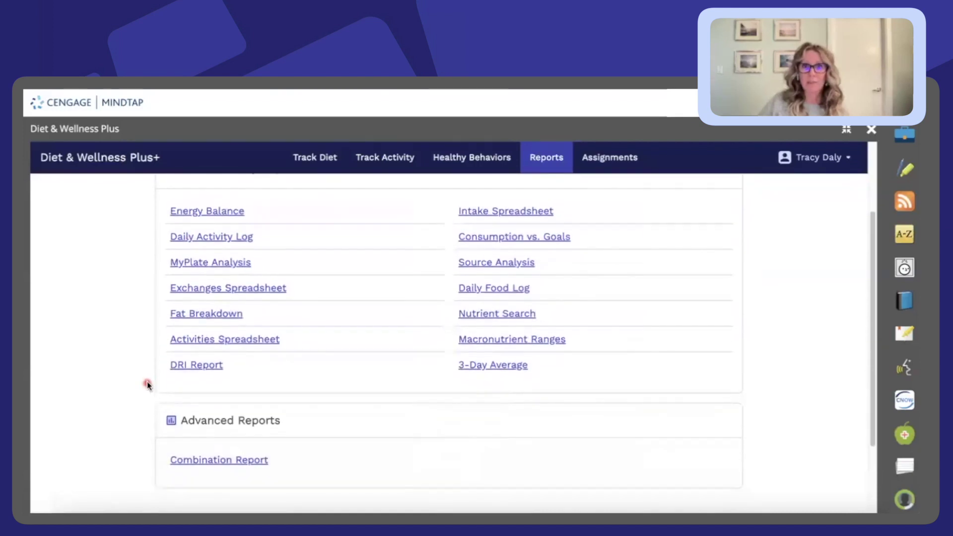
click(208, 460)
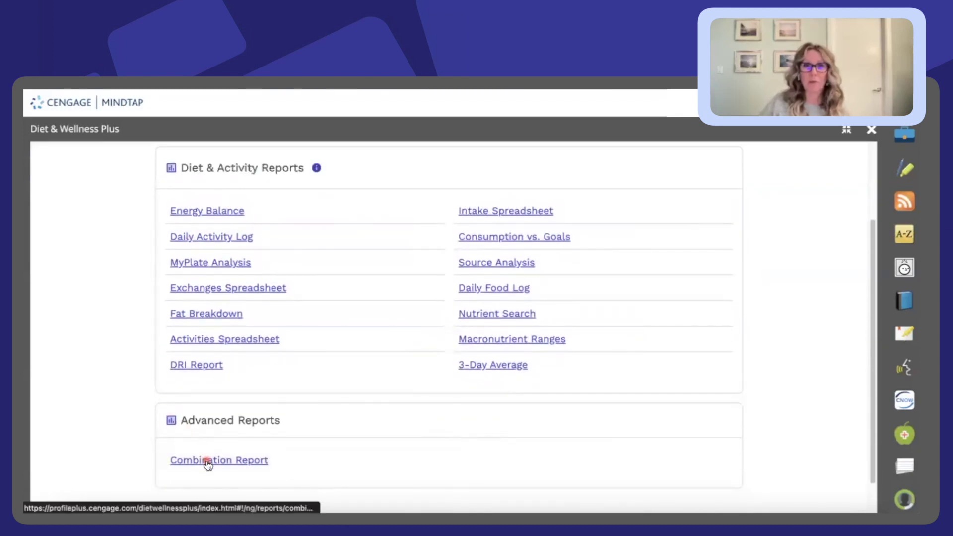
scroll(127, 383, down, 1)
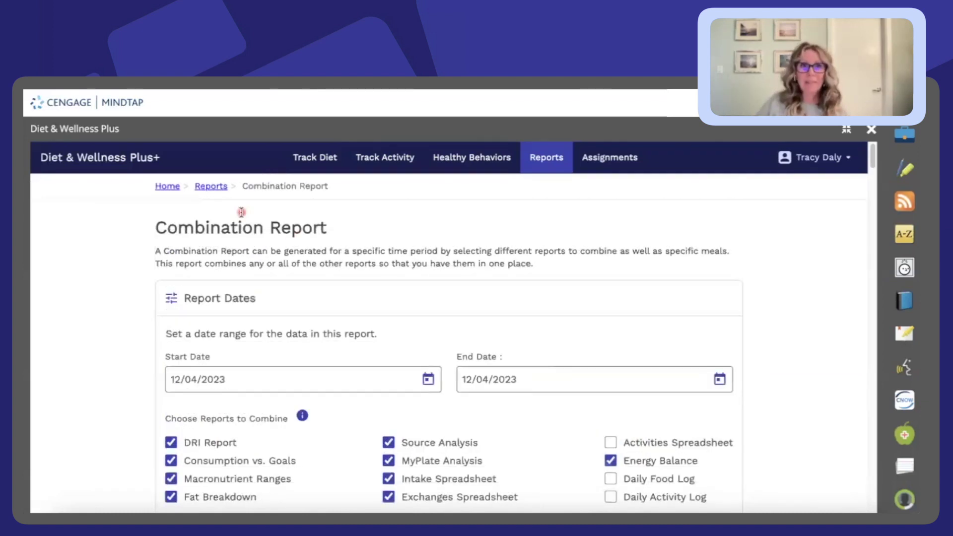
- Return home, view the empty Assignments list, and bring up the user name menu
click(146, 159)
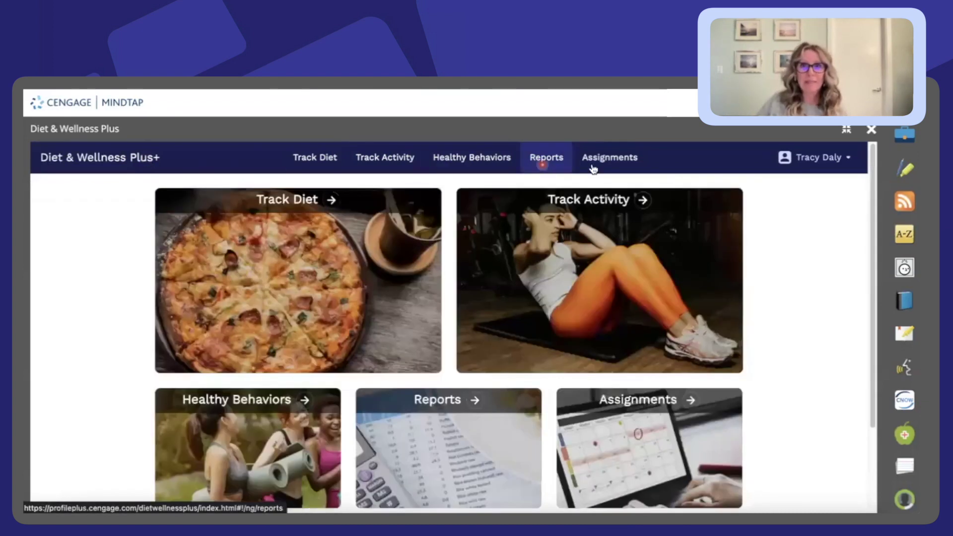
click(624, 162)
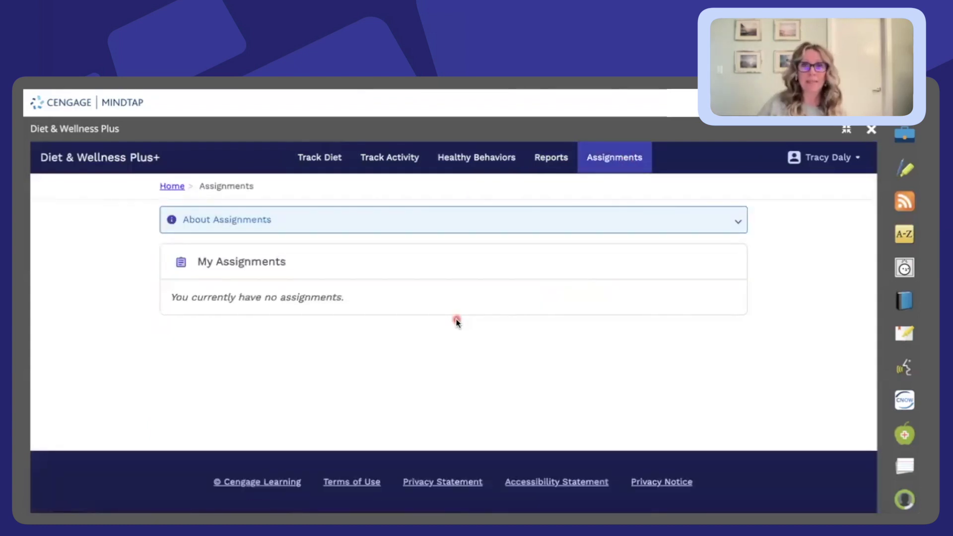
click(821, 158)
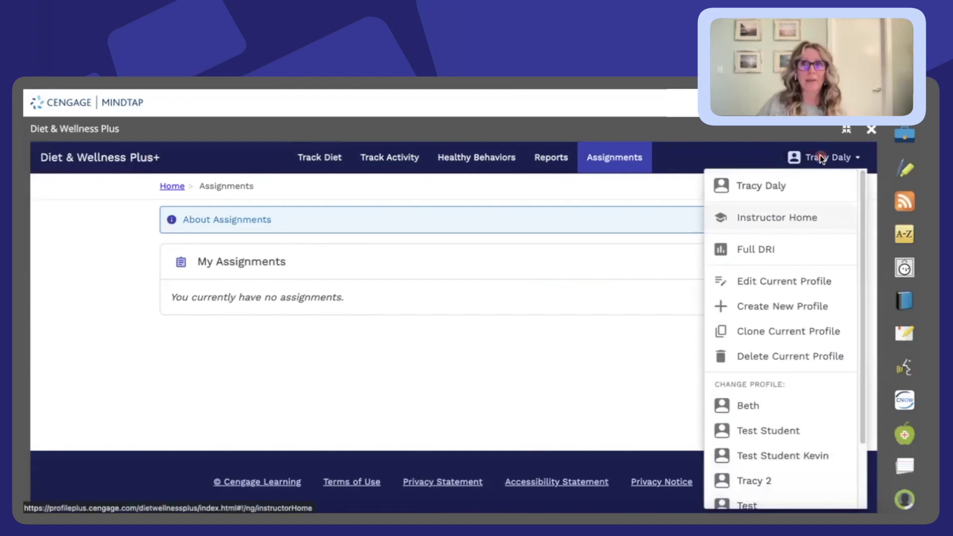
- Open Edit Current Profile and scroll down through the profile form
click(787, 283)
scroll(748, 296, down, 2)
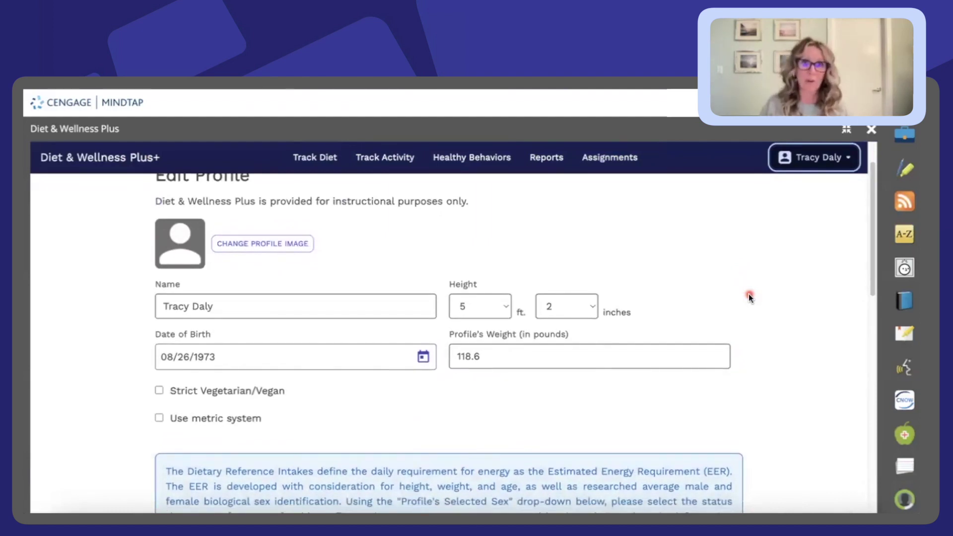
click(842, 159)
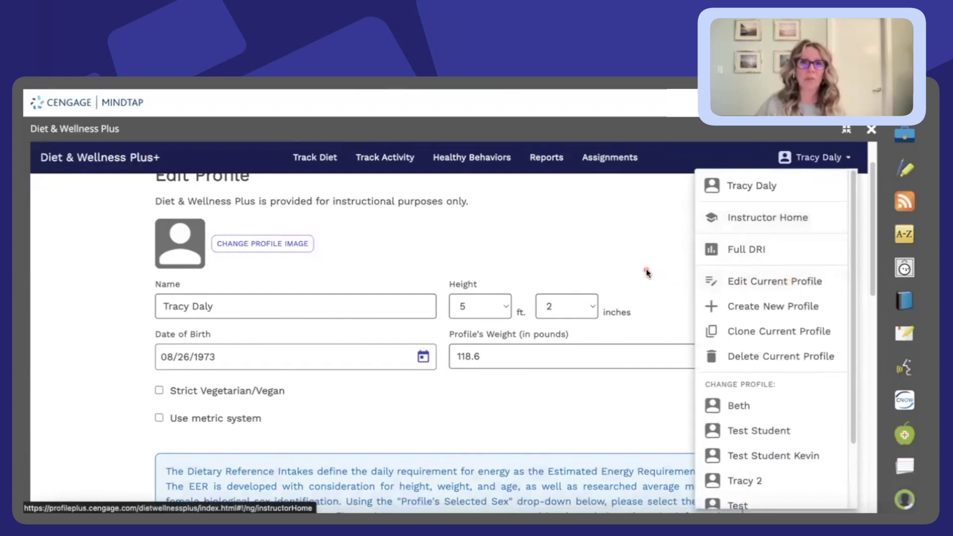
click(789, 284)
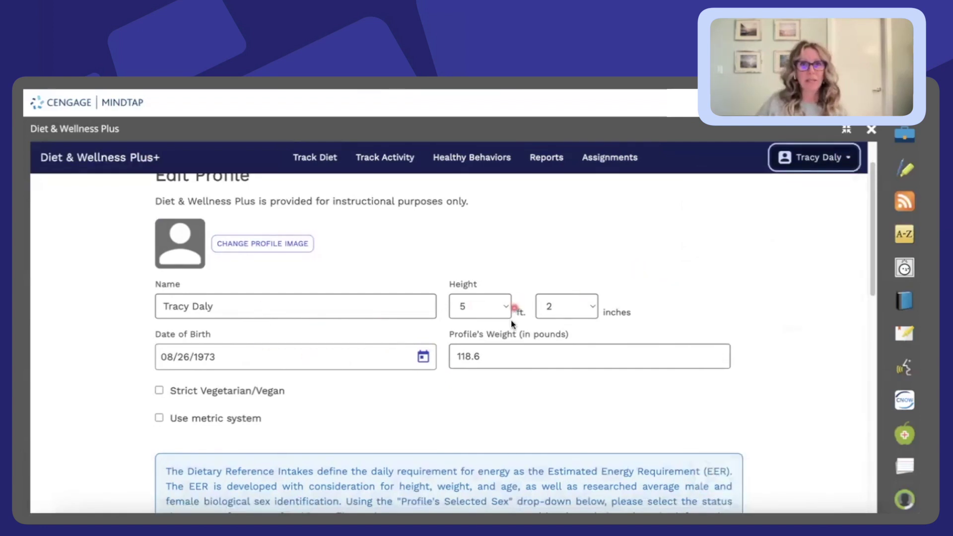
scroll(504, 371, down, 2)
scroll(503, 369, down, 3)
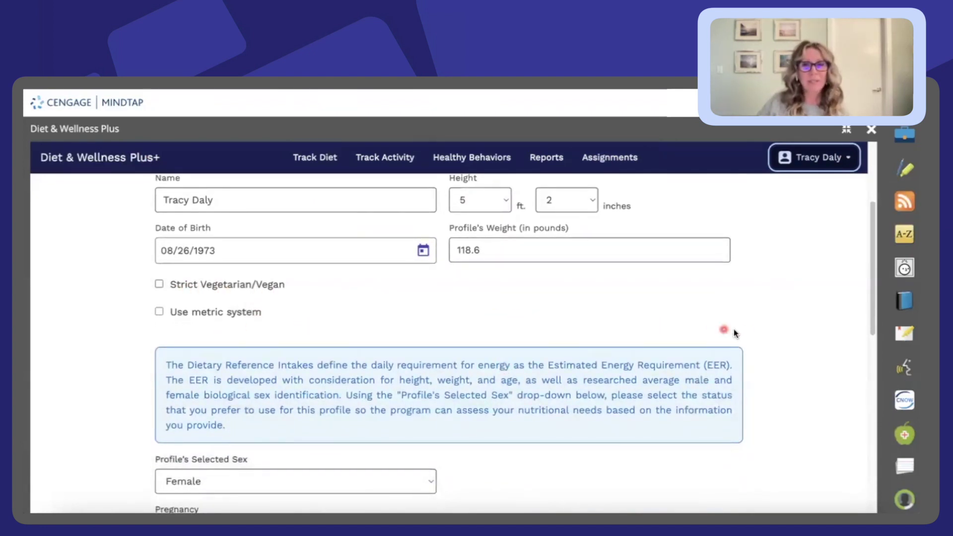
scroll(747, 330, down, 2)
scroll(747, 330, down, 3)
scroll(546, 353, down, 2)
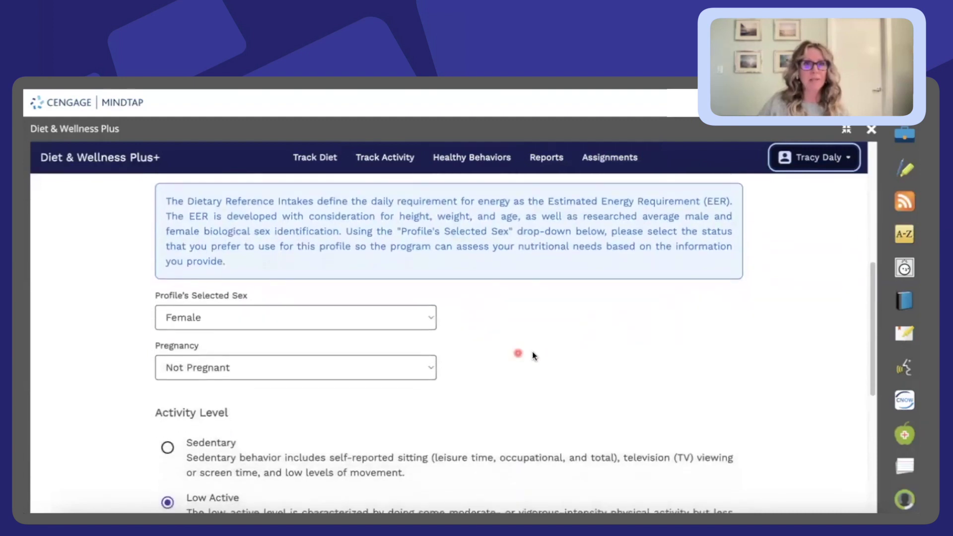
- Check the Sex and Pregnancy settings, keeping Female, Not Pregnant and Low Active activity
click(268, 311)
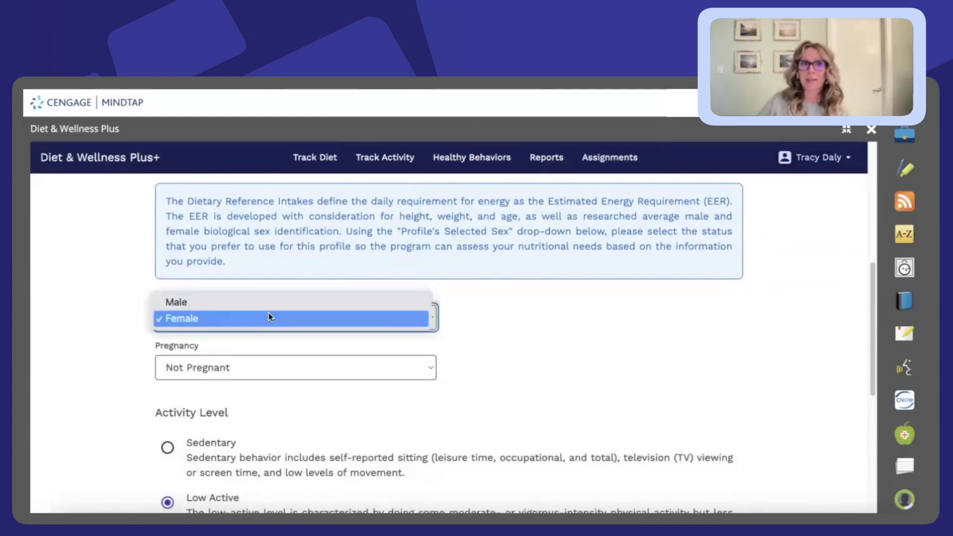
click(356, 366)
click(356, 367)
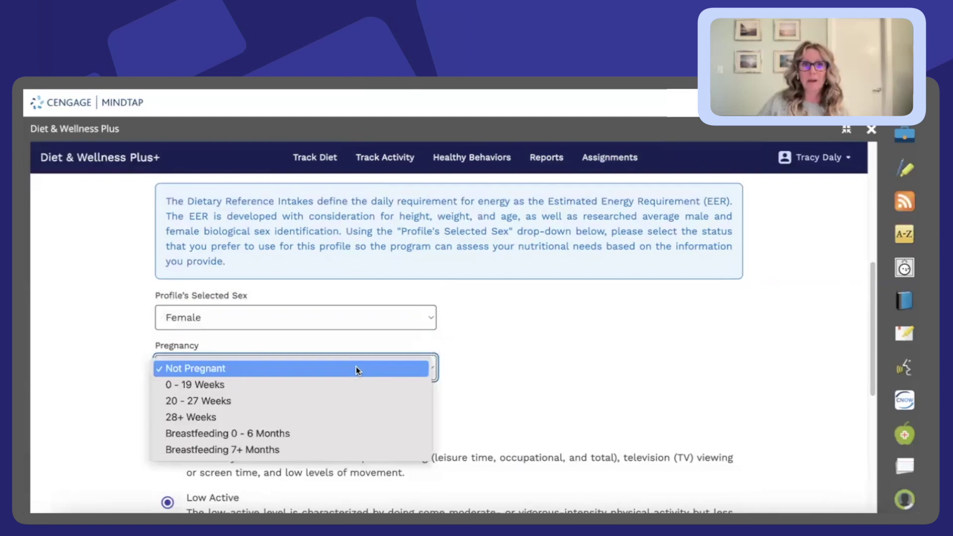
click(470, 394)
scroll(470, 393, down, 3)
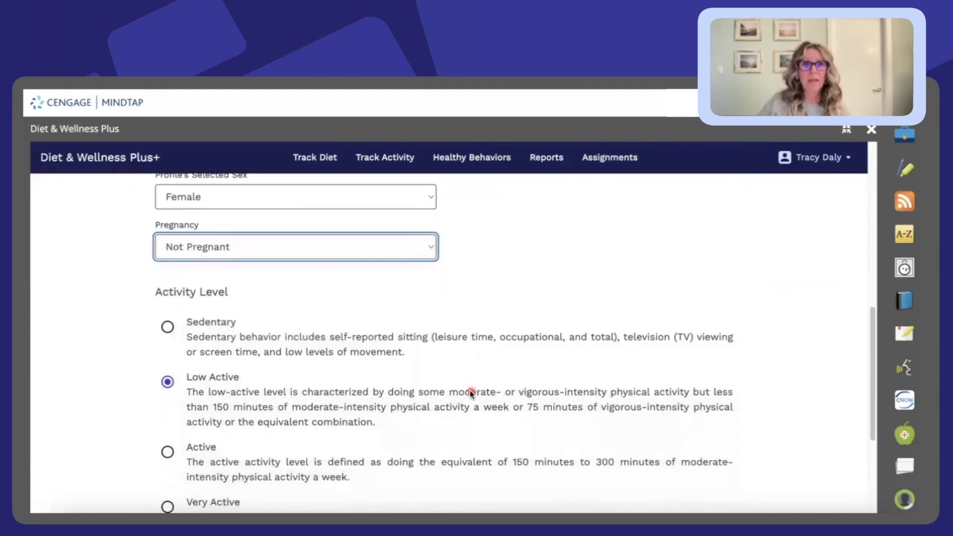
scroll(470, 390, down, 2)
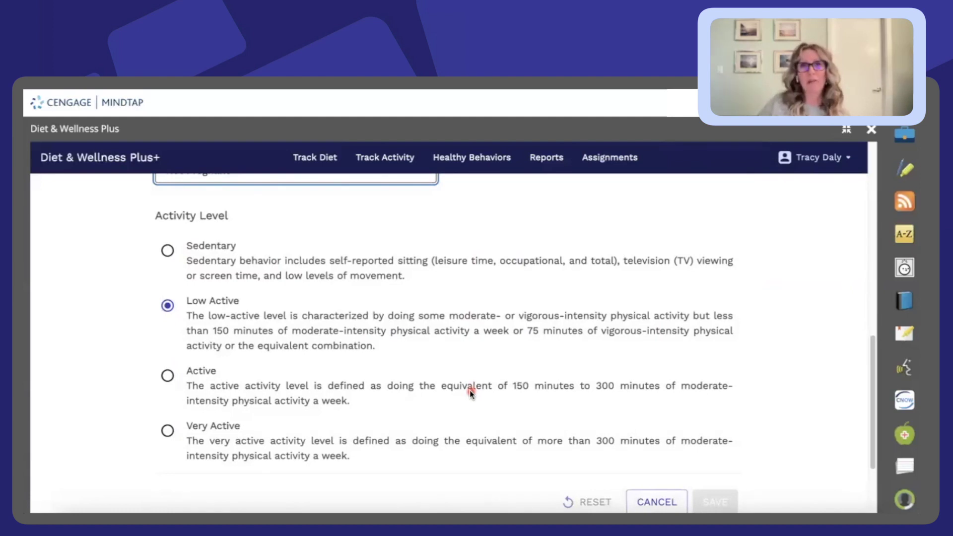
scroll(473, 393, up, 1)
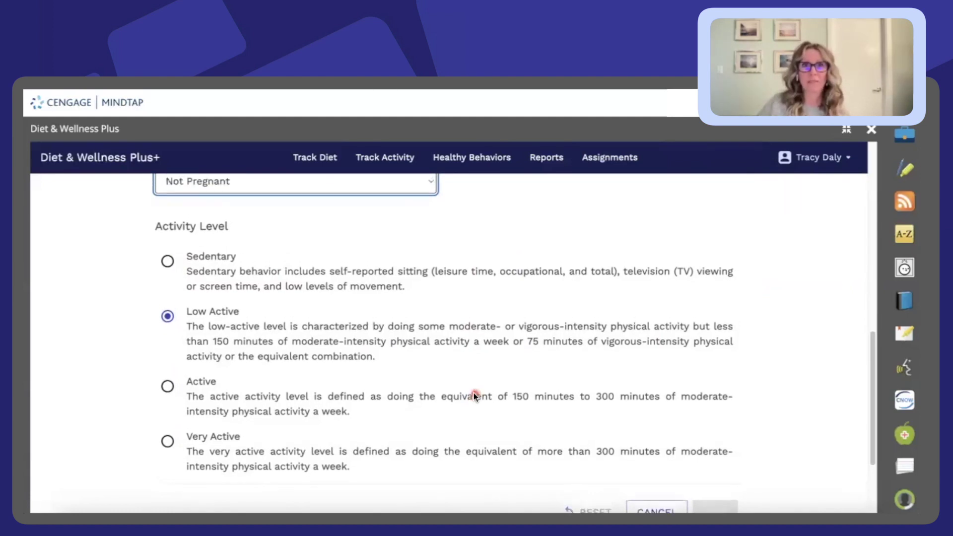
scroll(473, 392, up, 3)
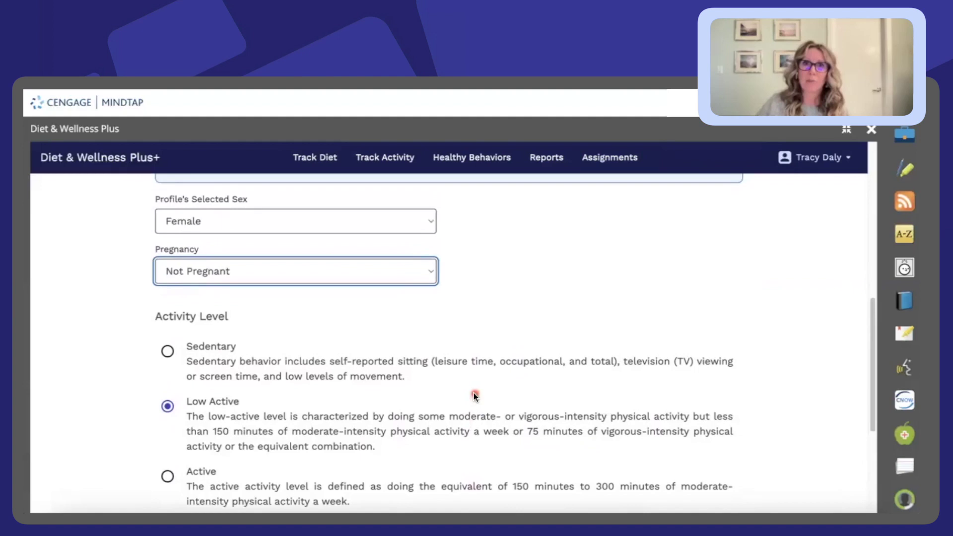
scroll(474, 392, up, 2)
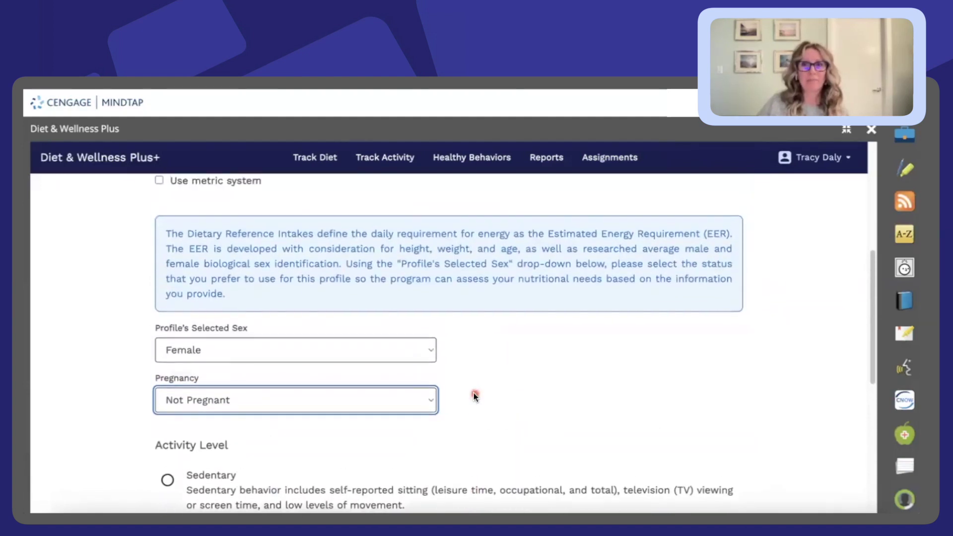
- Go to Instructor Home and open the Diet & Wellness Plus Demo course
click(830, 159)
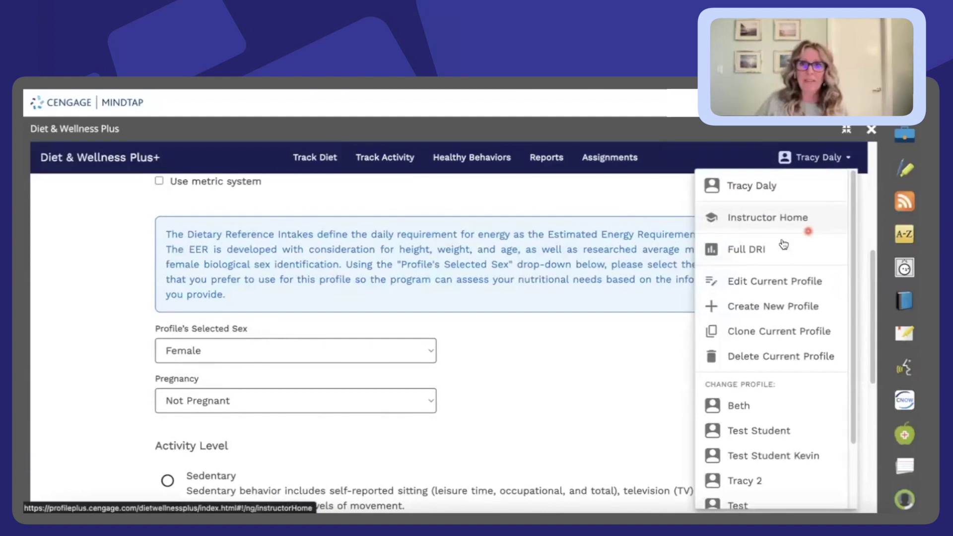
click(755, 218)
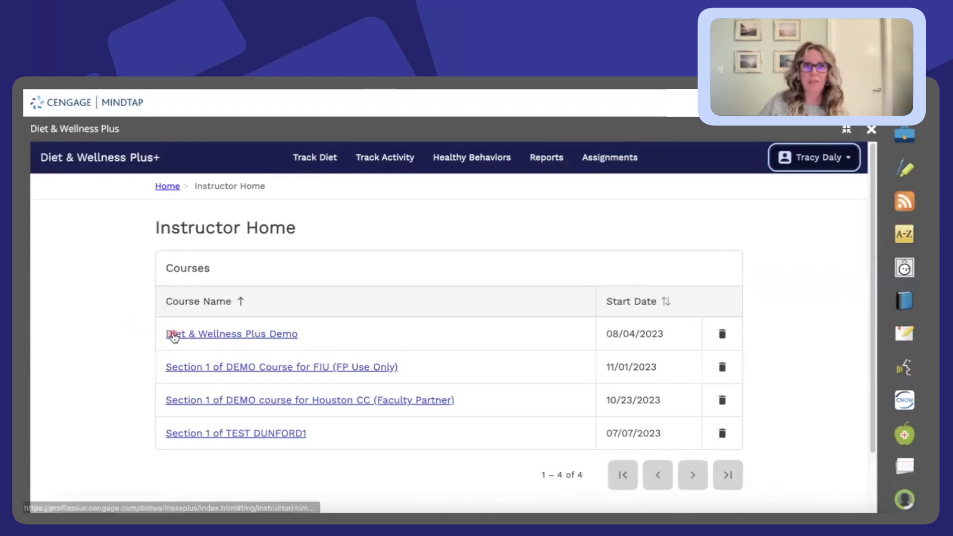
click(206, 342)
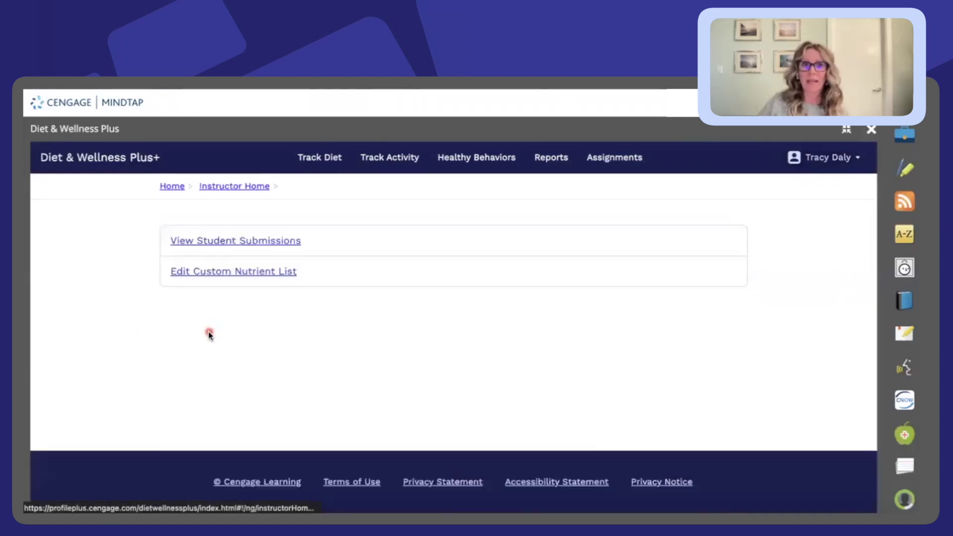
- In Edit Current Profile, browse profile images for the pineapple-with-sunglasses avatar
click(814, 159)
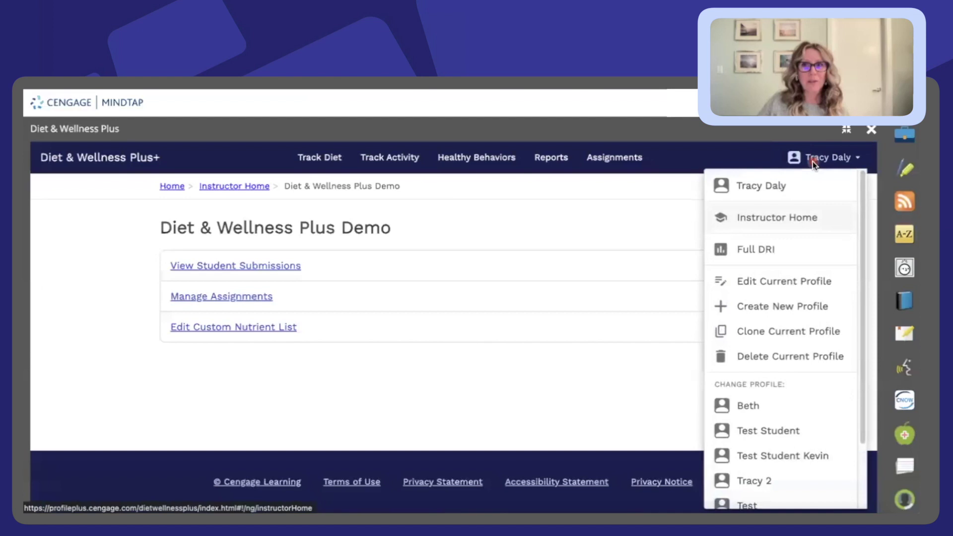
click(803, 287)
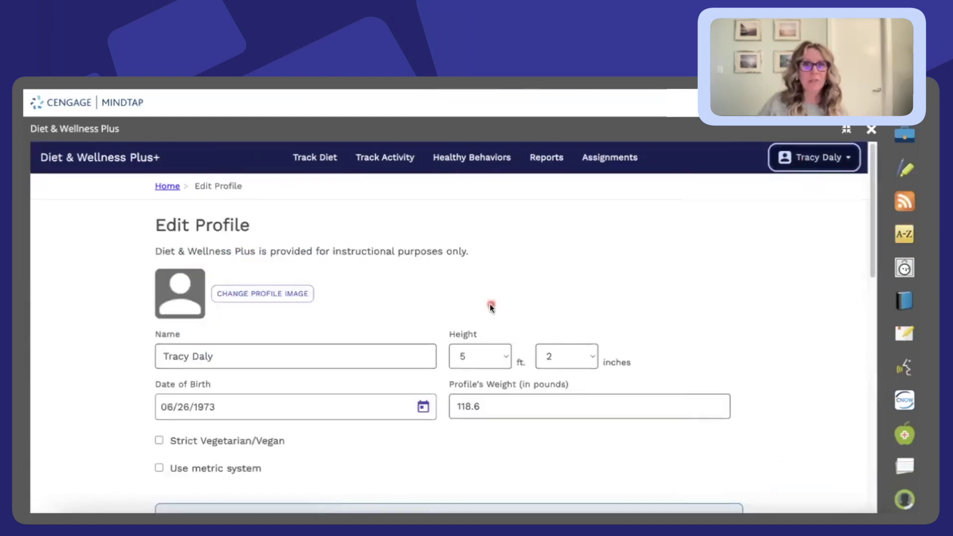
click(264, 293)
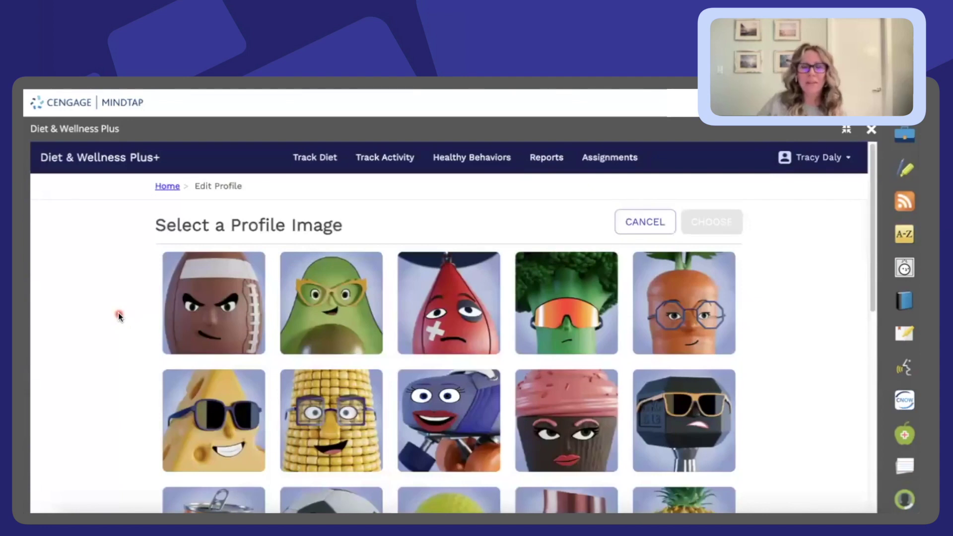
scroll(119, 316, down, 1)
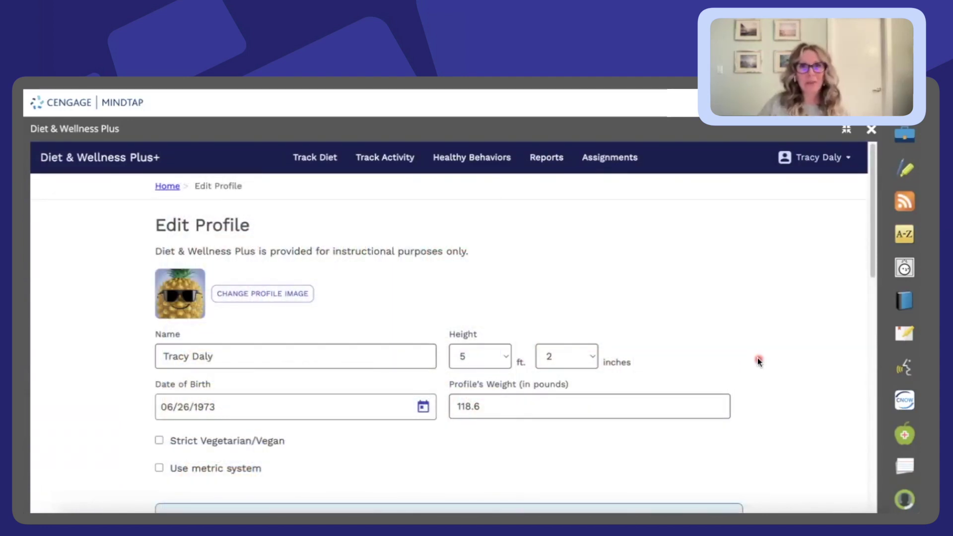